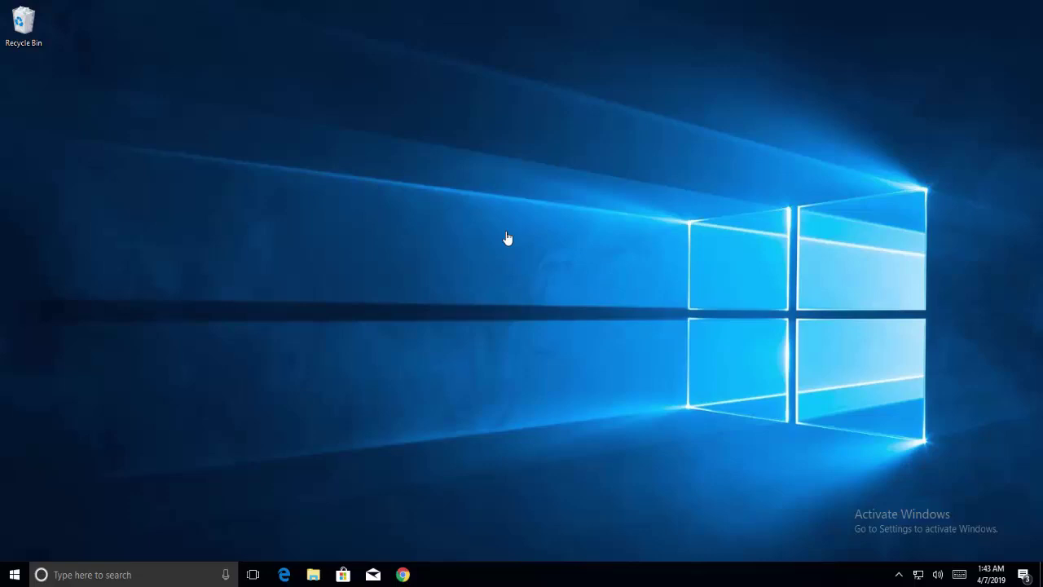
# Open Google Chrome and go to the chrome://settings page.
pyautogui.click(401, 574)
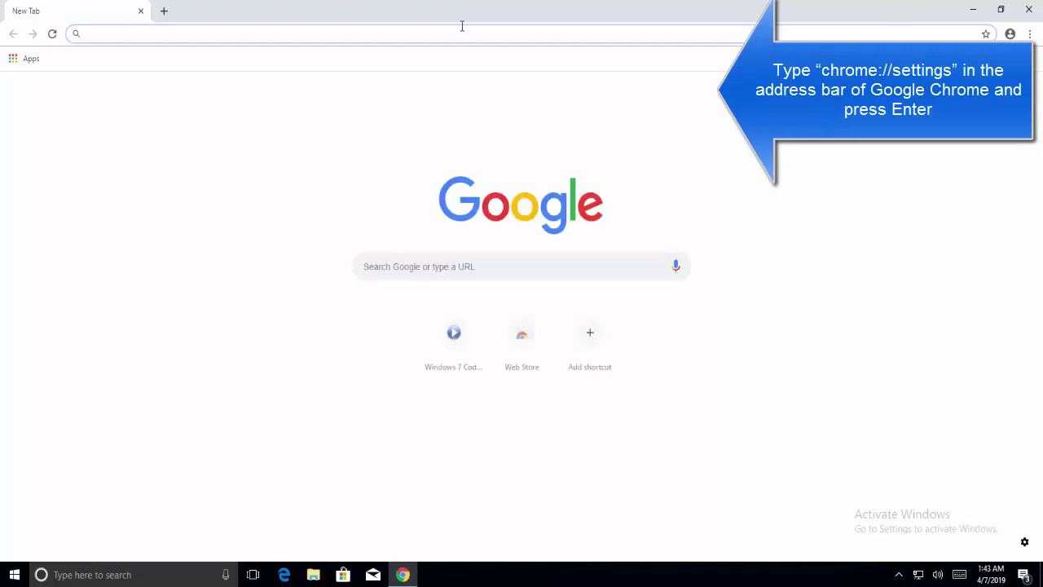
pyautogui.write('c')
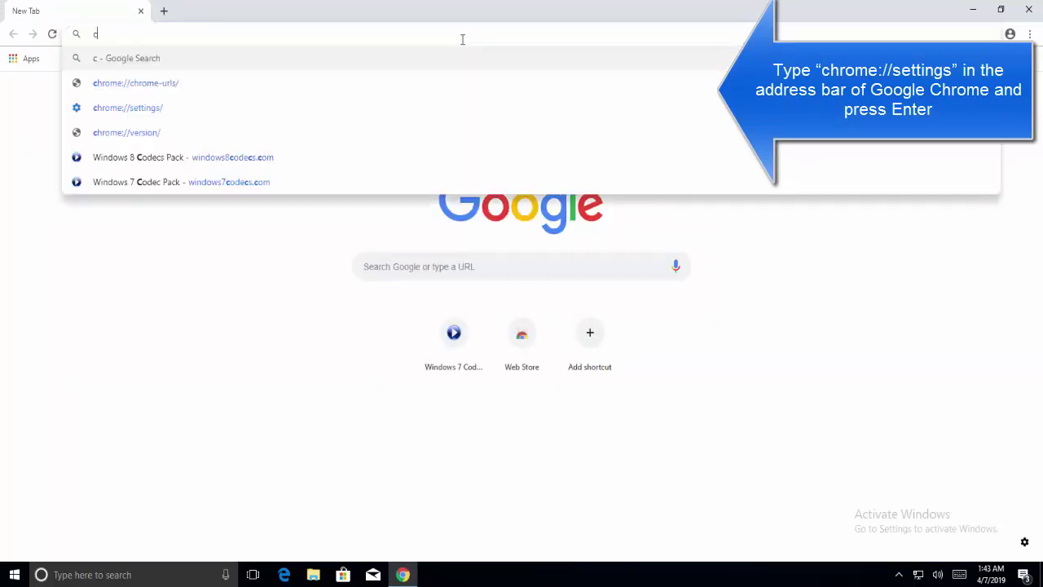
pyautogui.write('hrome:/')
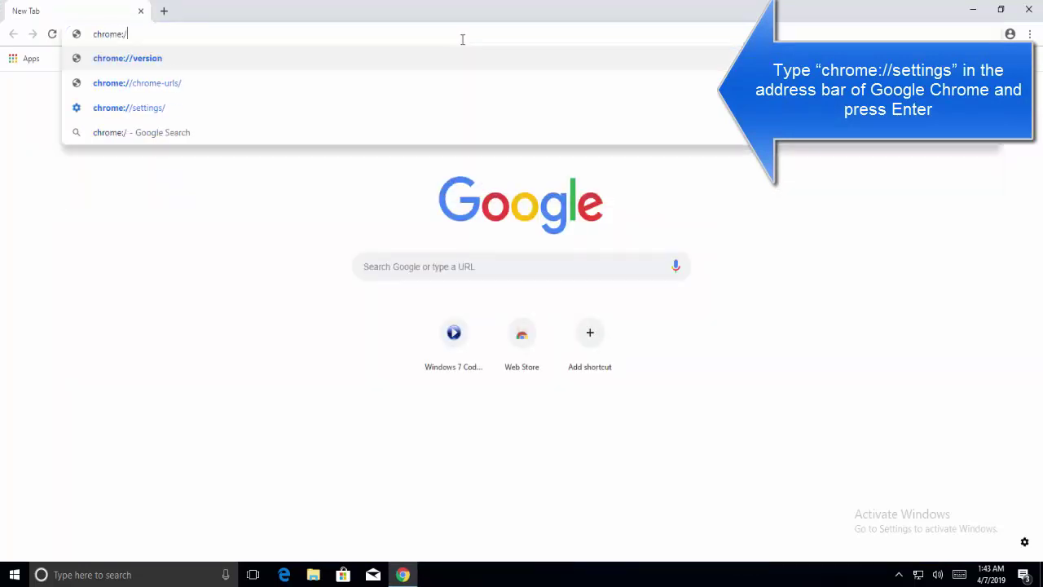
pyautogui.write('/')
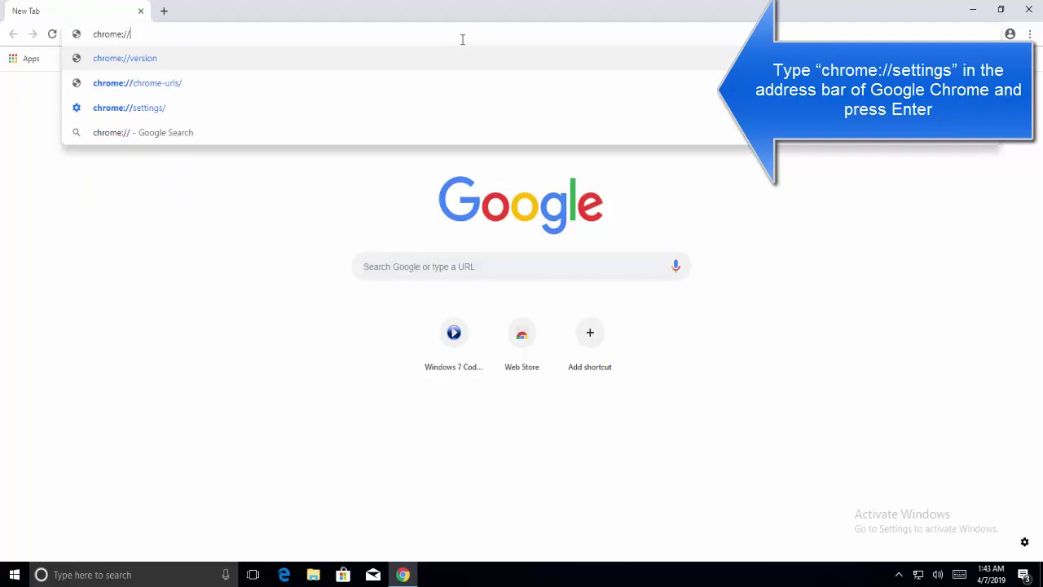
pyautogui.write('settings')
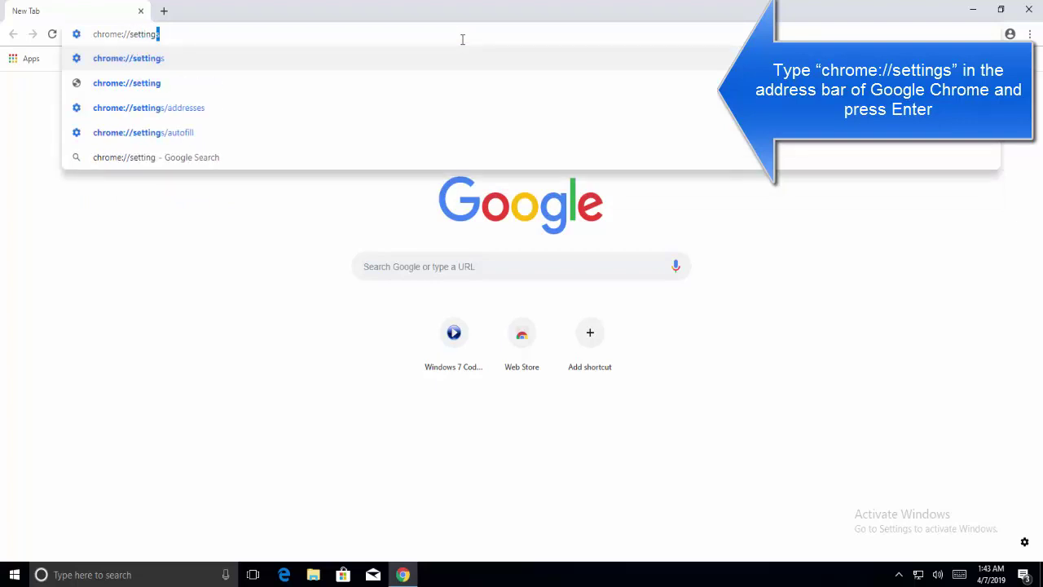
pyautogui.press('Return')
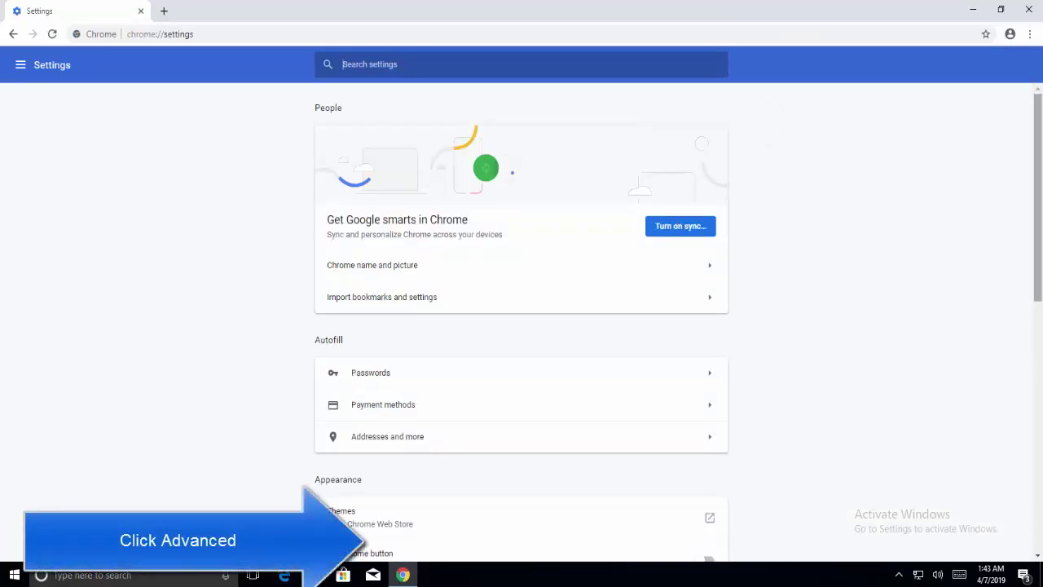
# Expand the advanced settings and open Clear browsing data under Privacy and security.
pyautogui.scroll(-15, 859, 326)
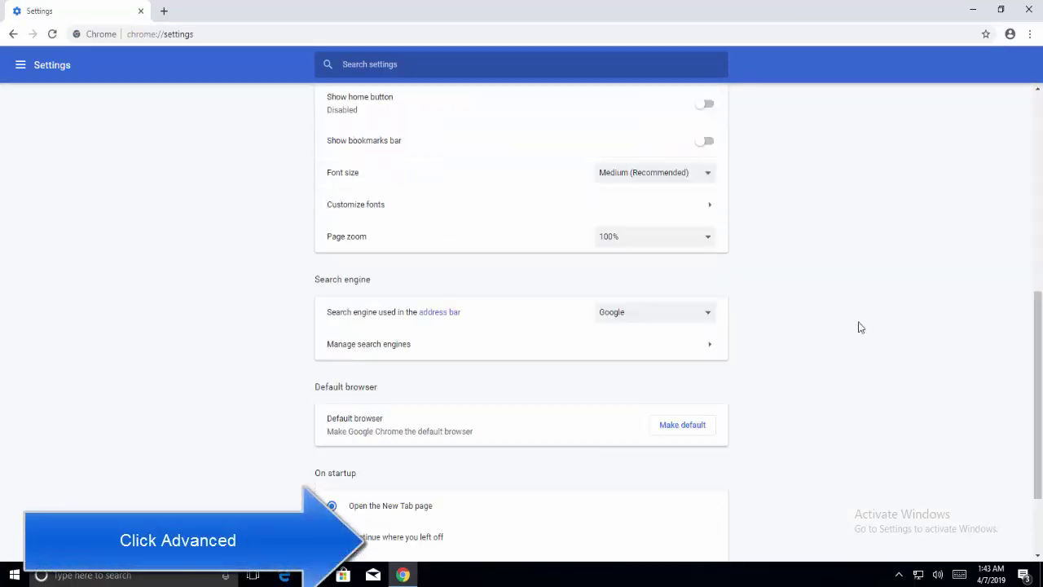
pyautogui.click(544, 508)
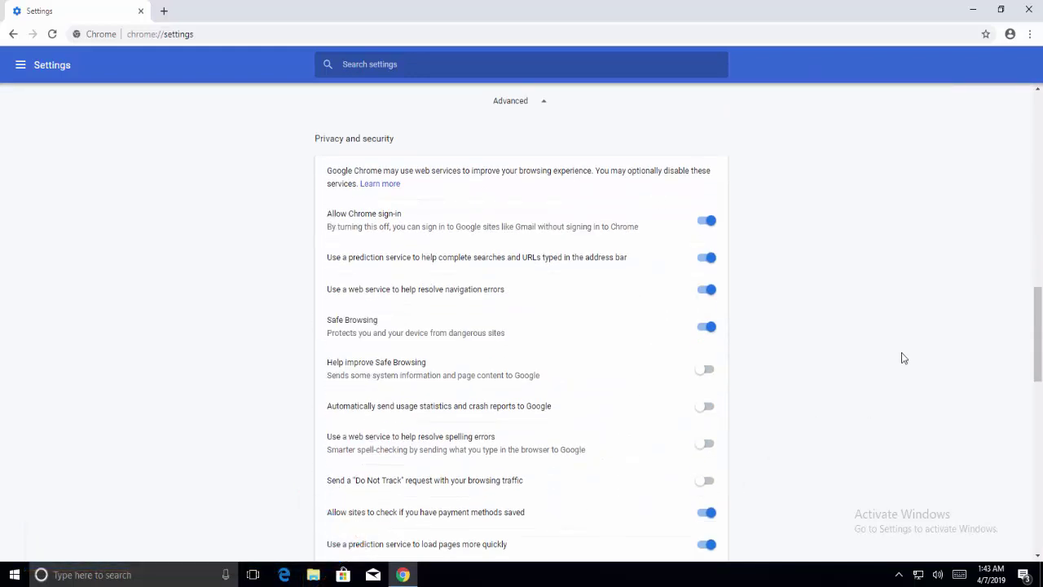
pyautogui.scroll(-3, 931, 357)
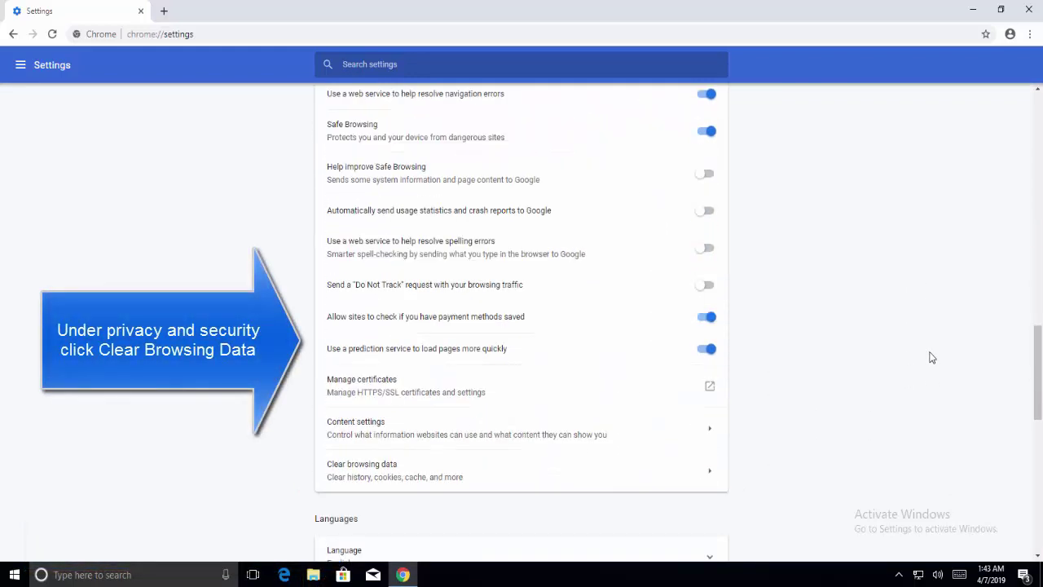
pyautogui.scroll(-6, 928, 356)
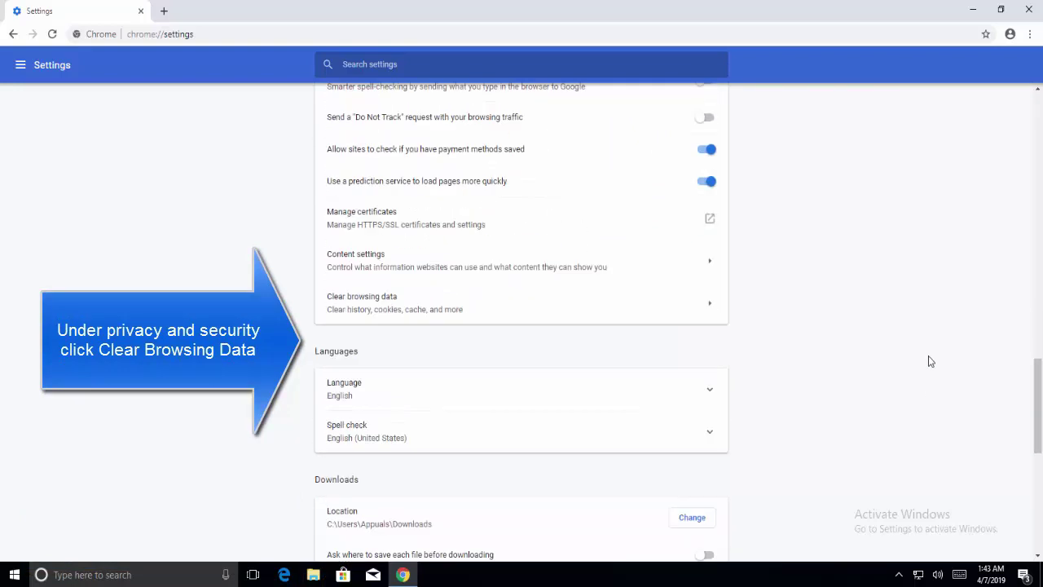
pyautogui.scroll(-1, 928, 361)
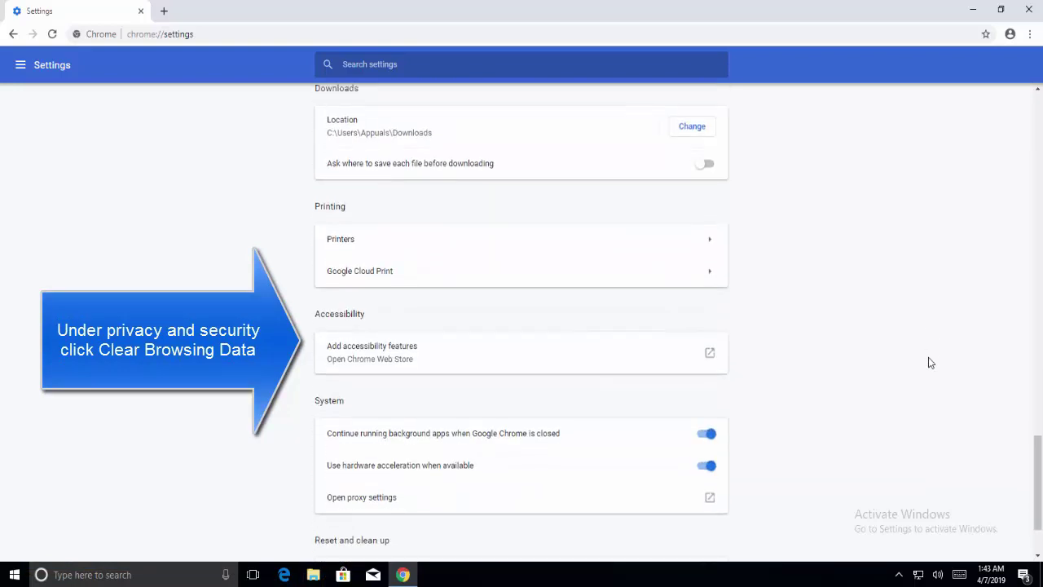
pyautogui.scroll(15, 611, 458)
pyautogui.scroll(-6, 612, 463)
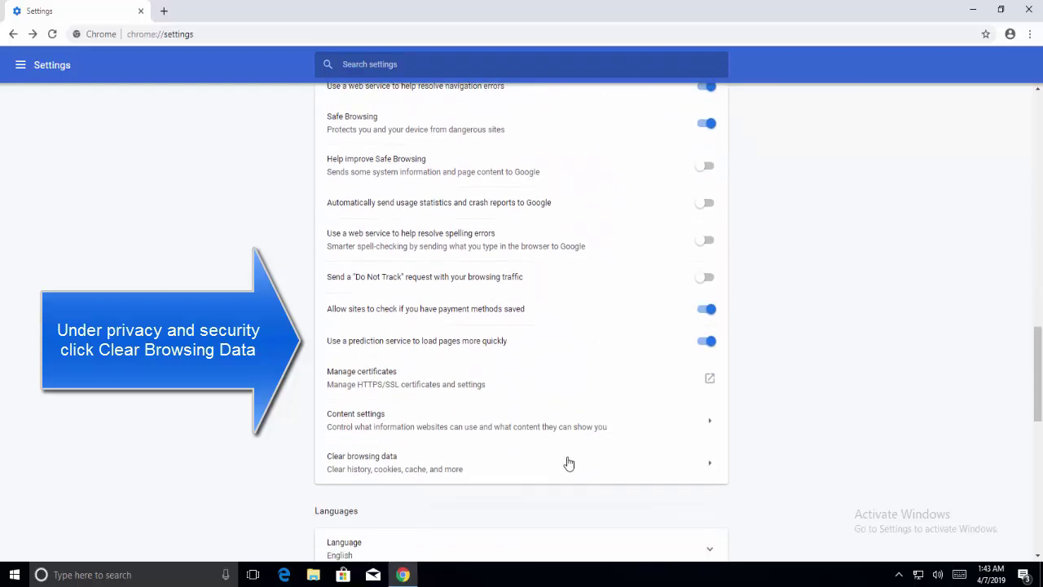
pyautogui.click(364, 479)
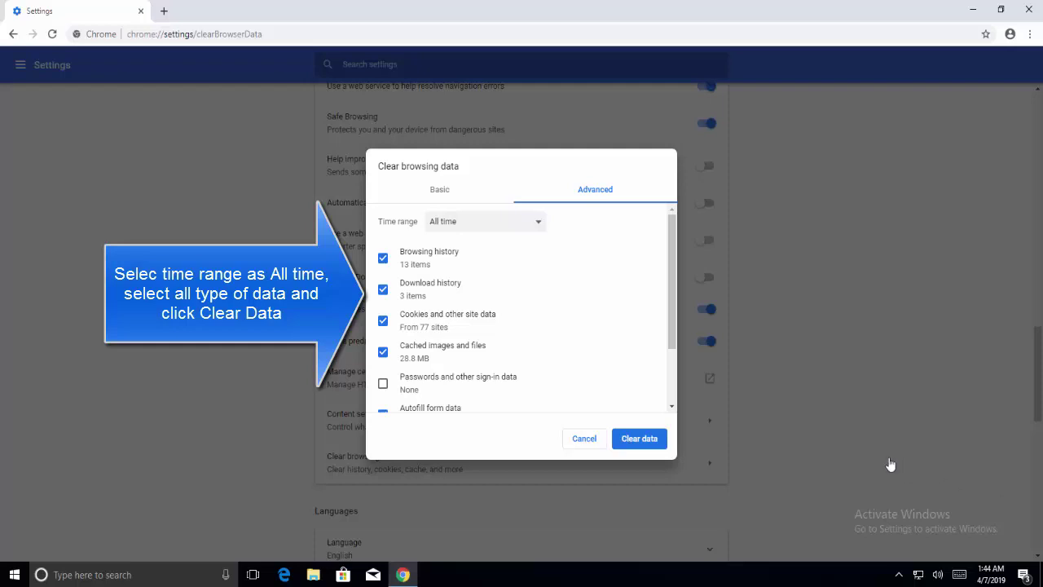
# Clear the checked types of browsing data with the time range set to All time, and close the browser.
pyautogui.click(534, 223)
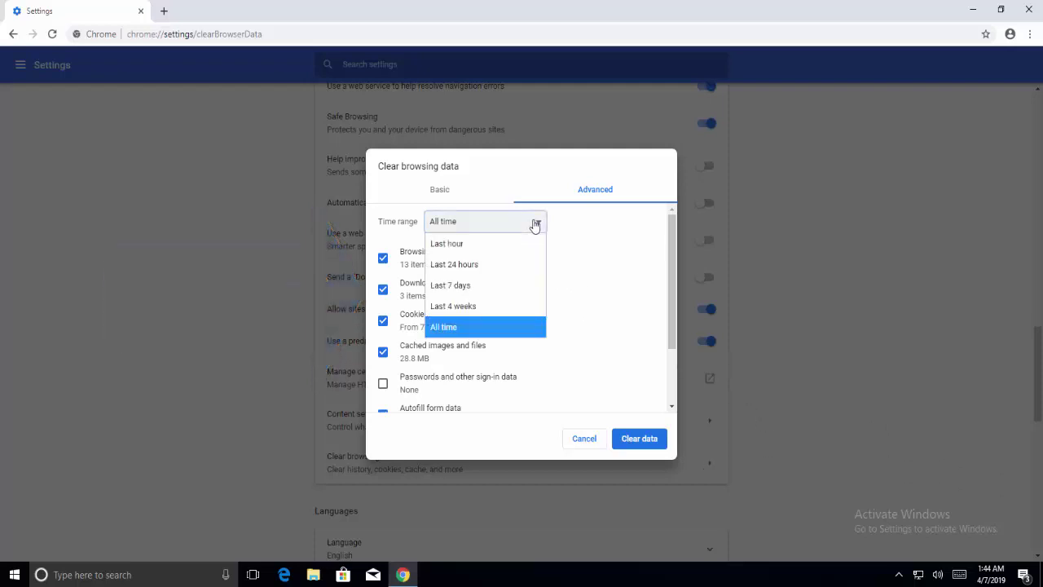
pyautogui.click(490, 331)
pyautogui.scroll(-3, 619, 383)
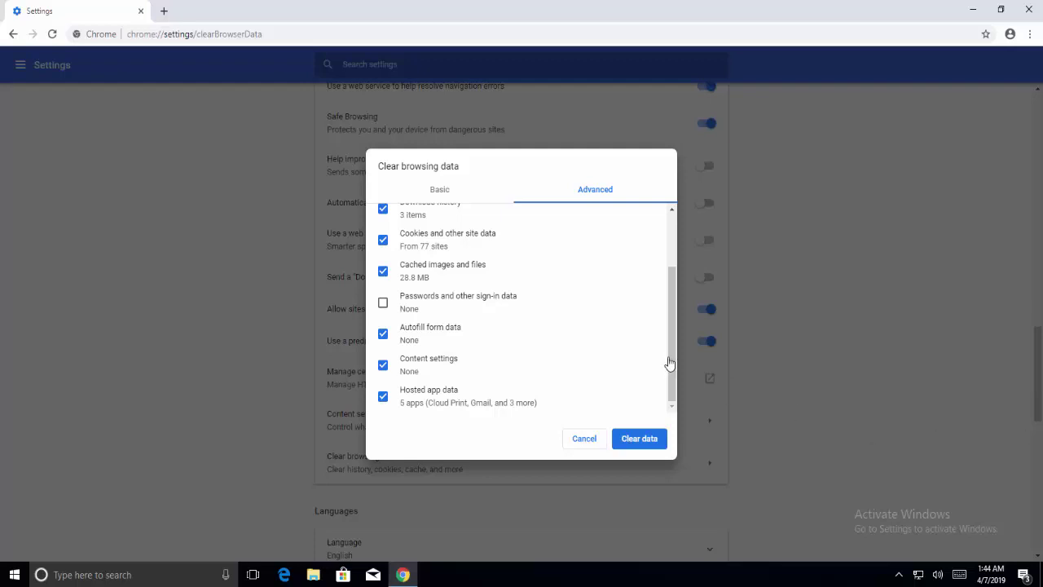
pyautogui.click(639, 438)
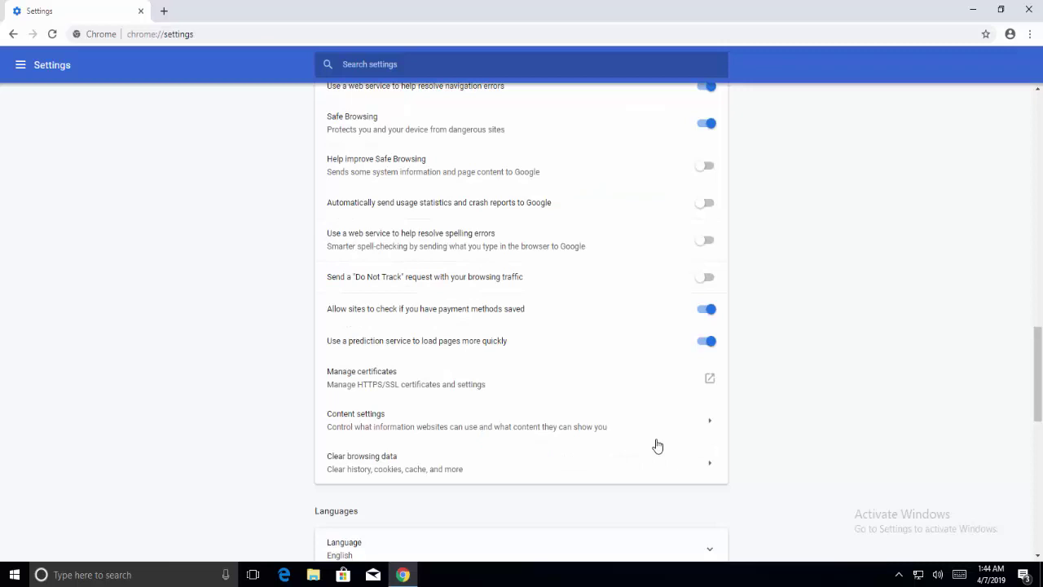
pyautogui.click(1022, 13)
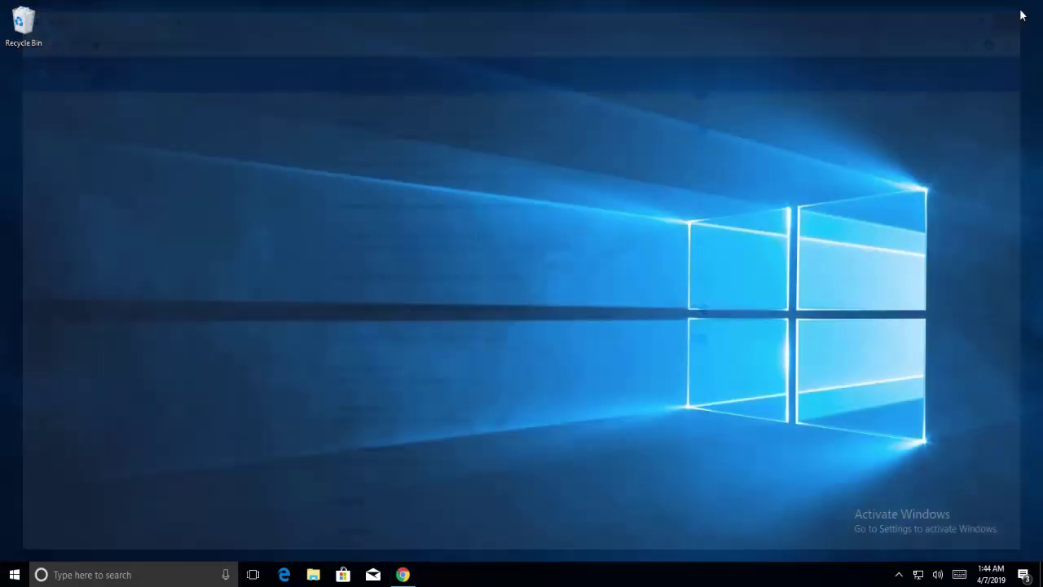
# Look through the running processes in Task Manager for remaining browser processes, and close Task Manager.
pyautogui.rightClick(525, 582)
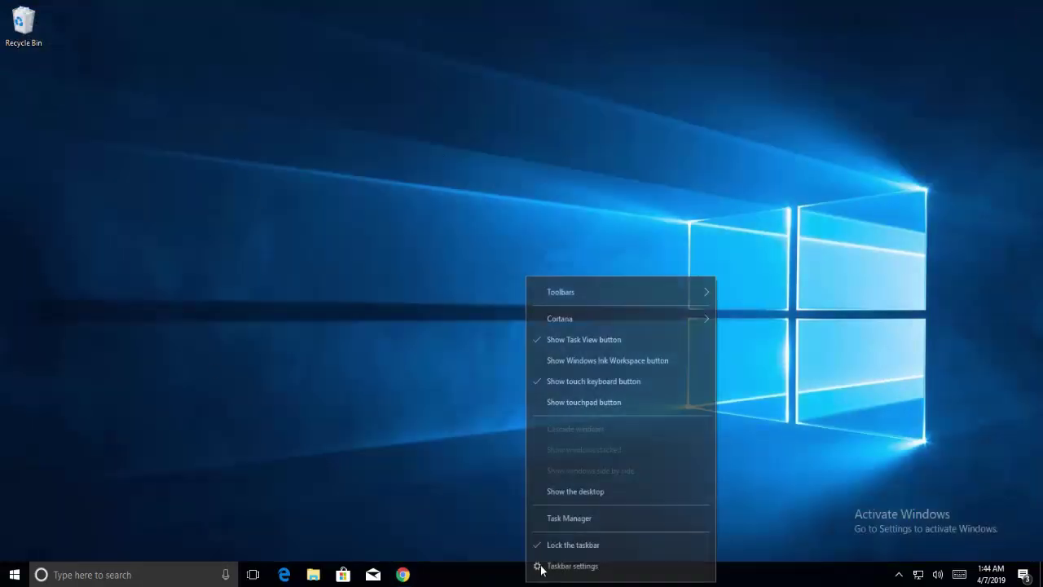
pyautogui.click(570, 524)
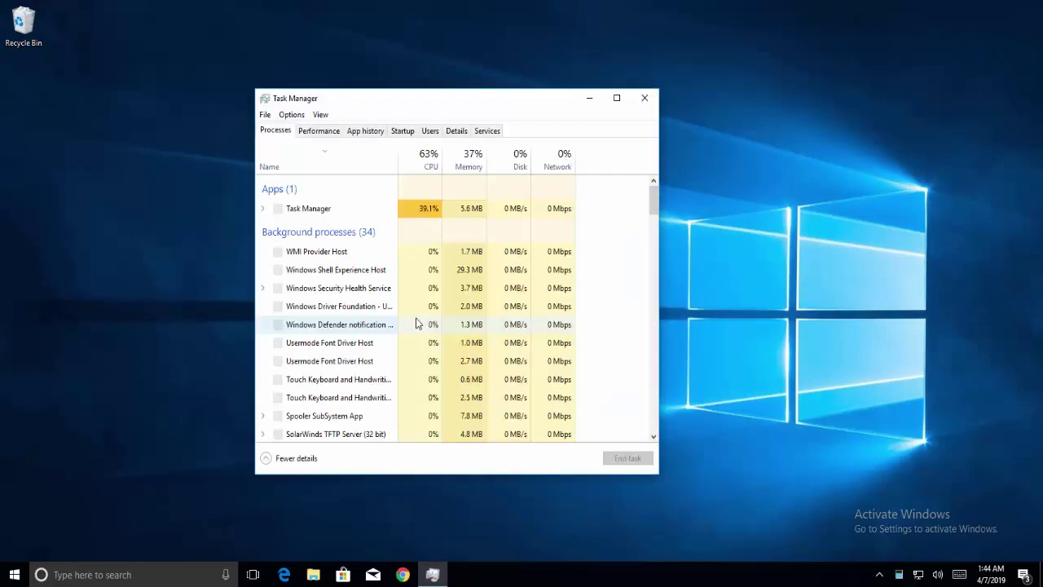
pyautogui.scroll(-15, 416, 323)
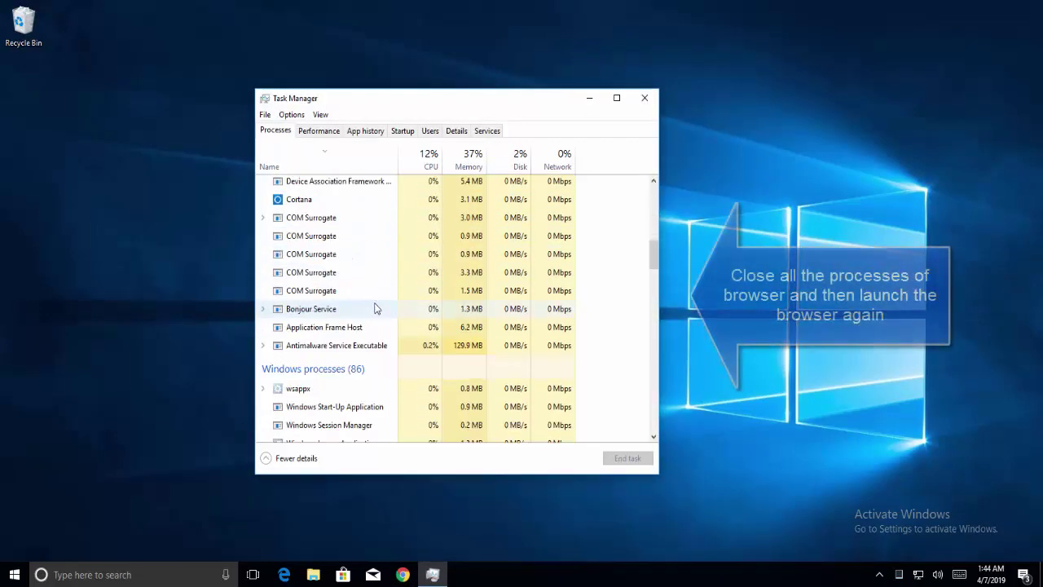
pyautogui.scroll(-15, 378, 308)
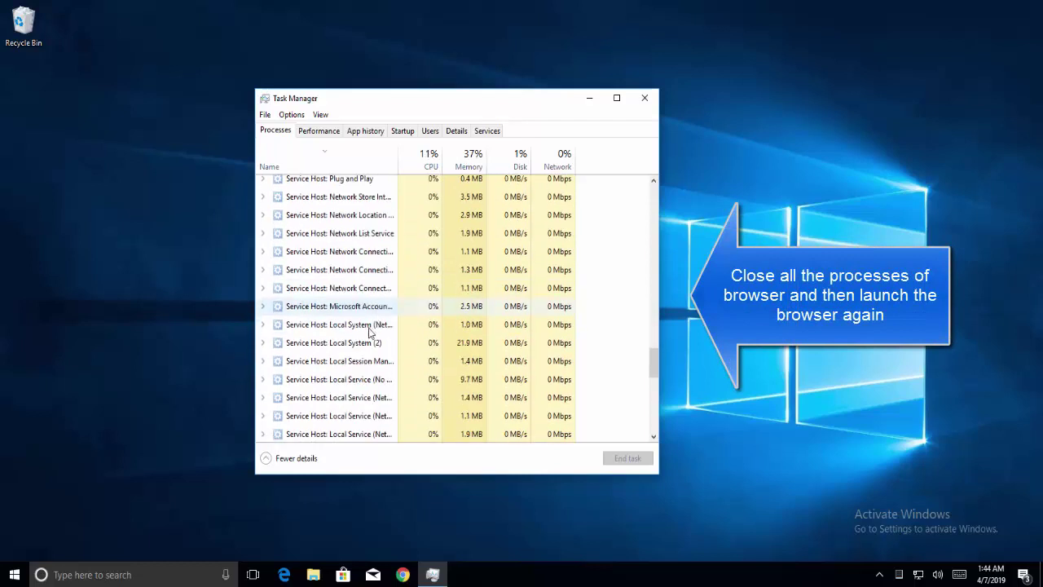
pyautogui.scroll(-5, 388, 309)
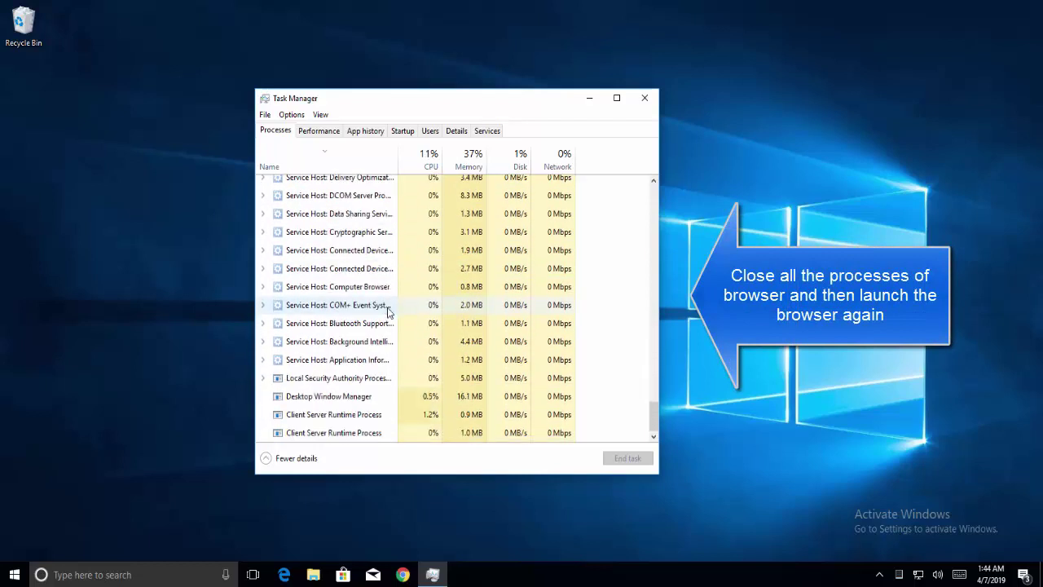
pyautogui.click(653, 97)
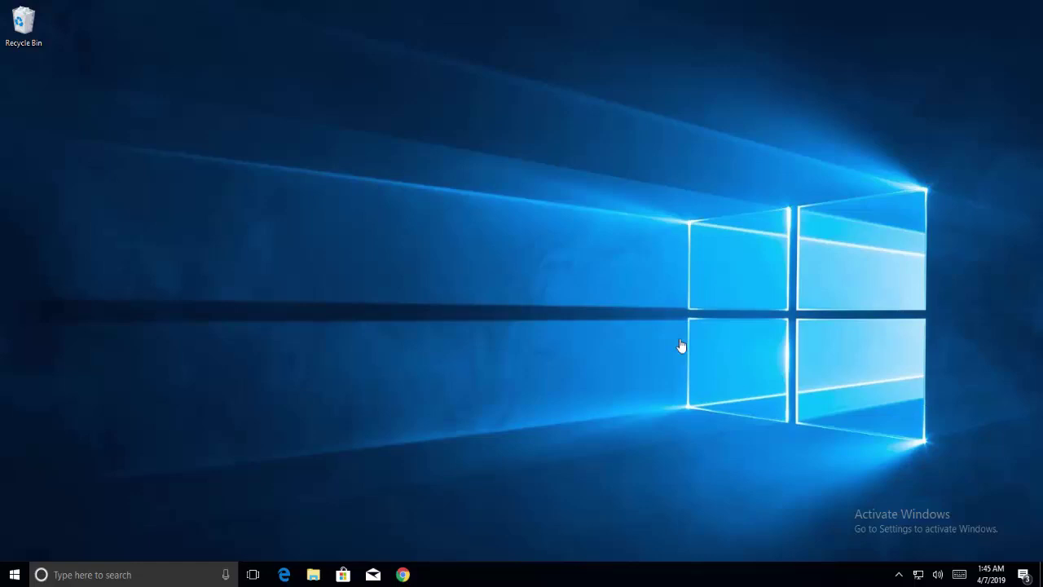
# Reopen Google Chrome to check the installed extensions at chrome://extensions, and close the browser.
pyautogui.click(403, 574)
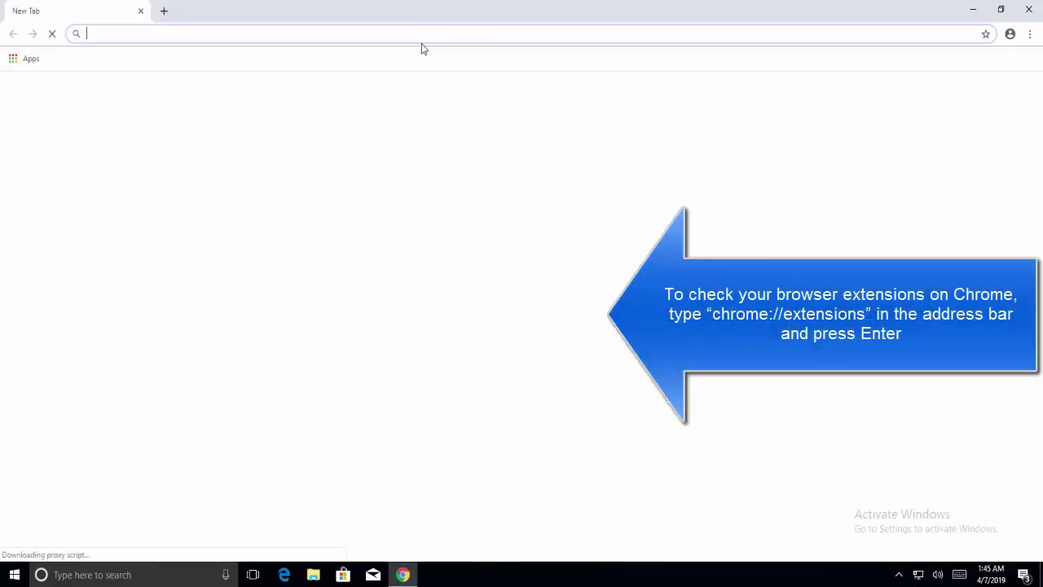
pyautogui.write("chrome'")
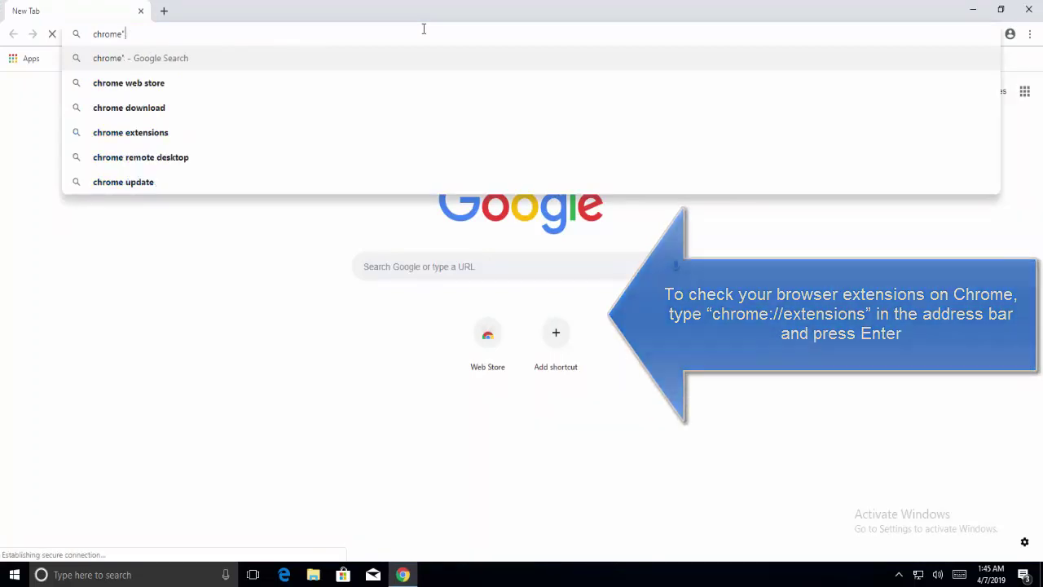
pyautogui.press('BackSpace')
pyautogui.write(':/')
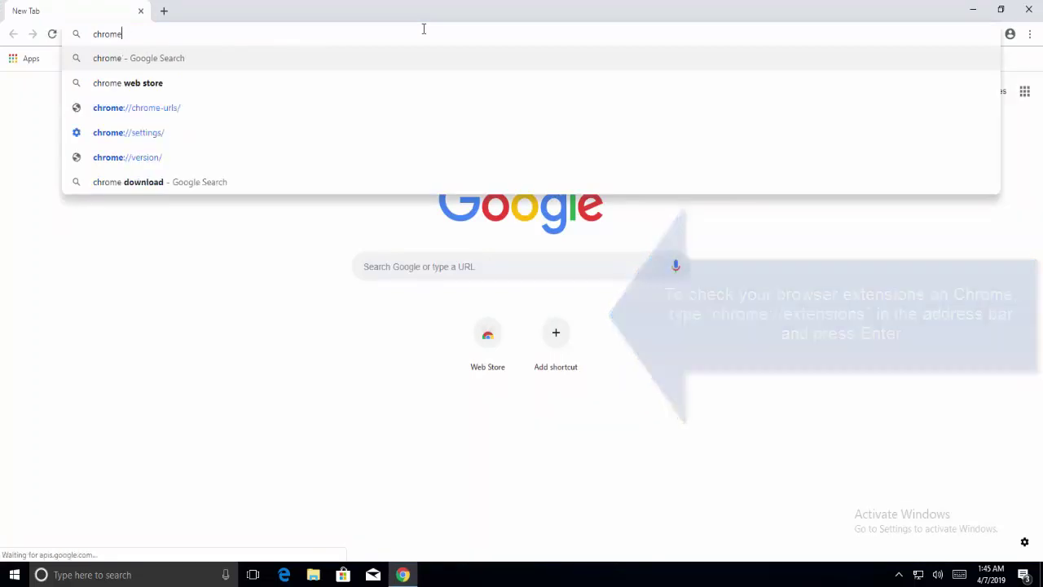
pyautogui.write('/exte')
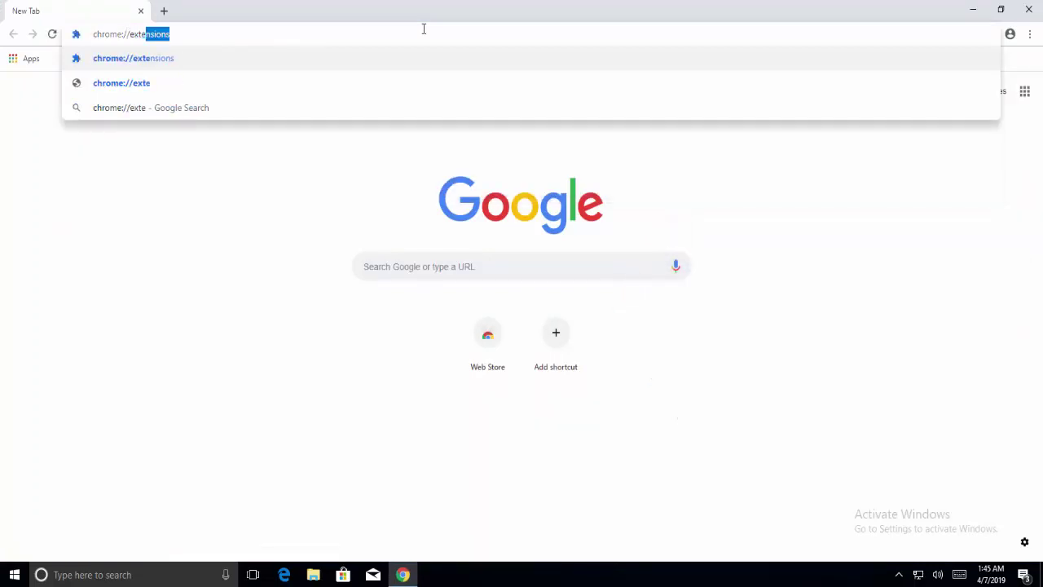
pyautogui.press('Return')
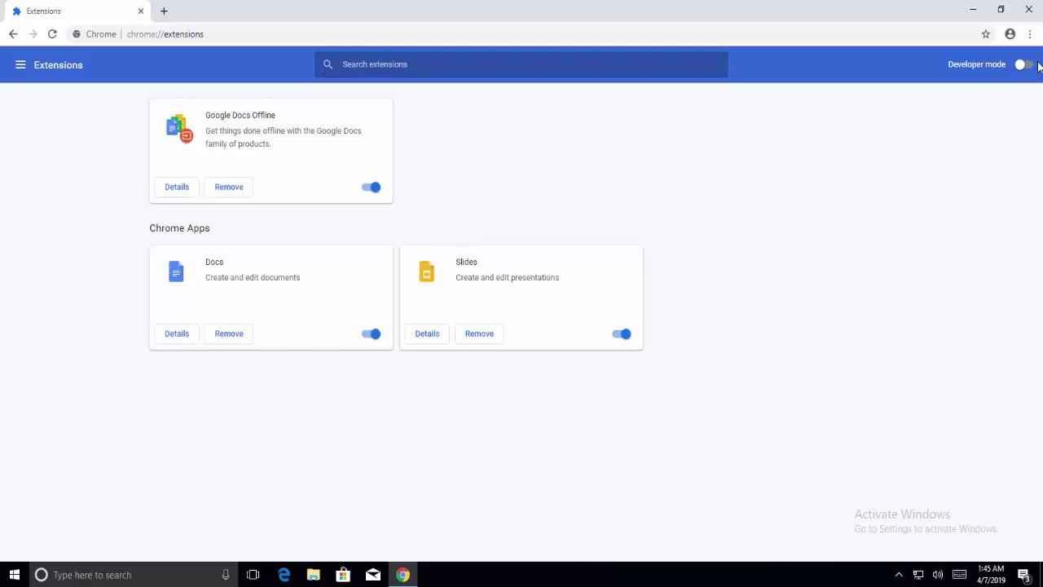
pyautogui.click(1031, 11)
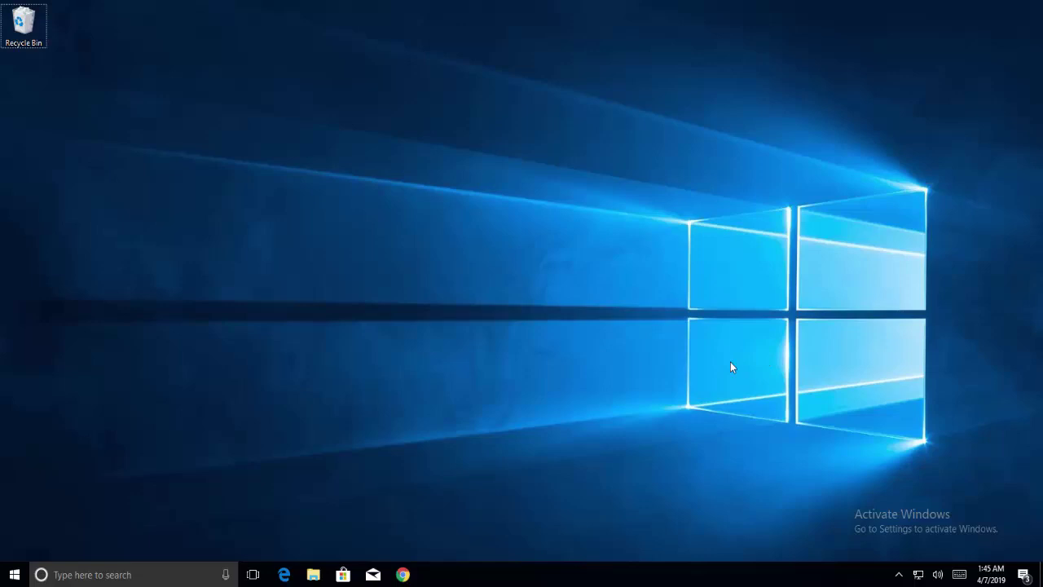
# Search Windows for "setting", open the Settings app and go to its Time & language section.
pyautogui.press('super+s')
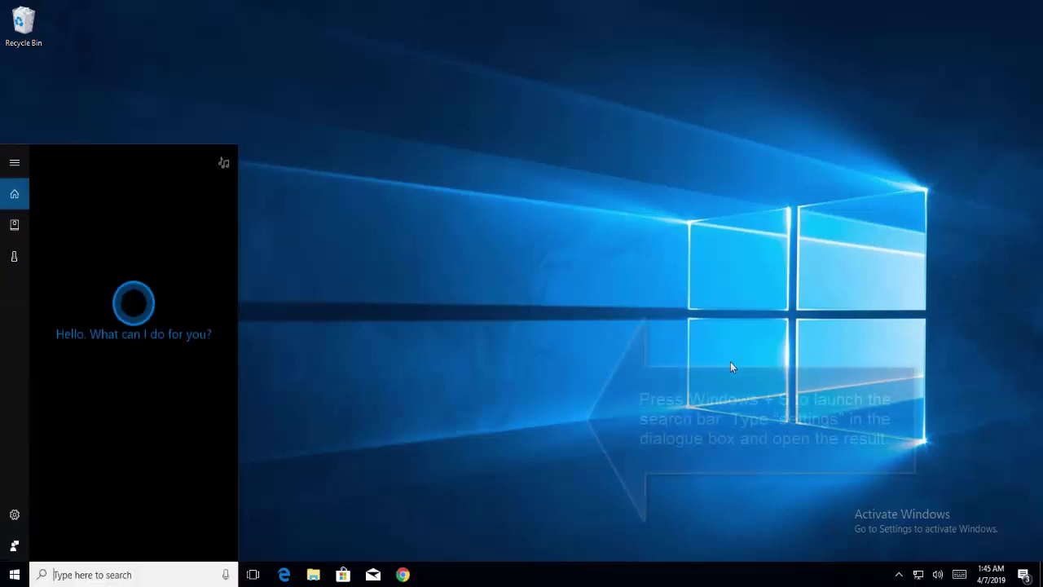
pyautogui.press('super')
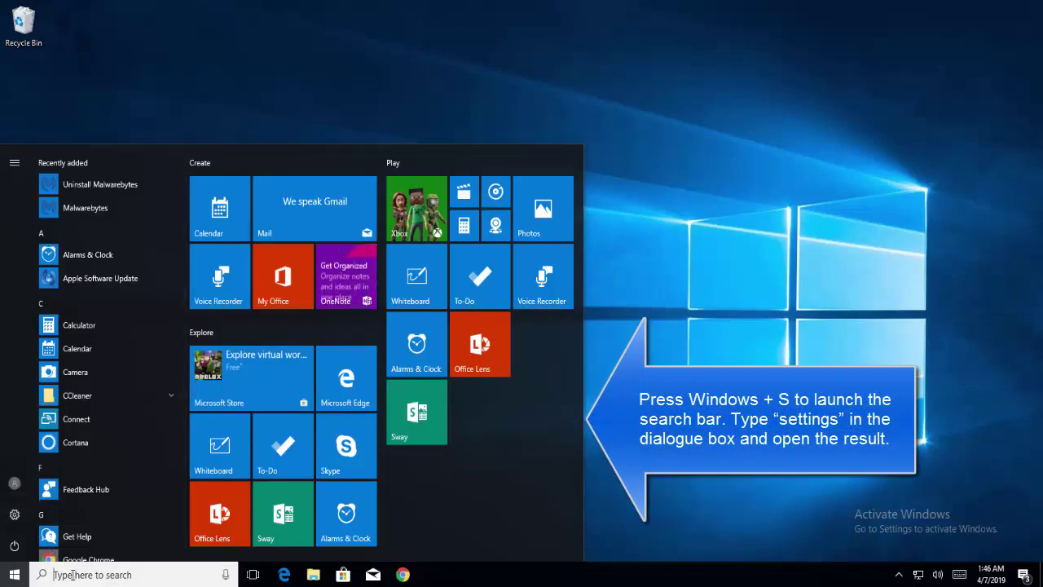
pyautogui.write('setting')
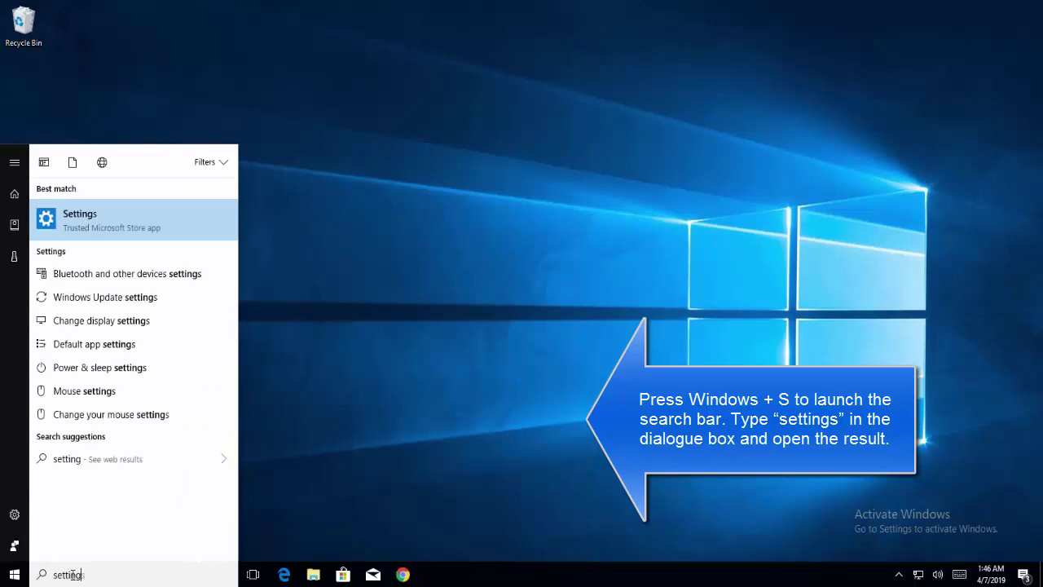
pyautogui.click(154, 207)
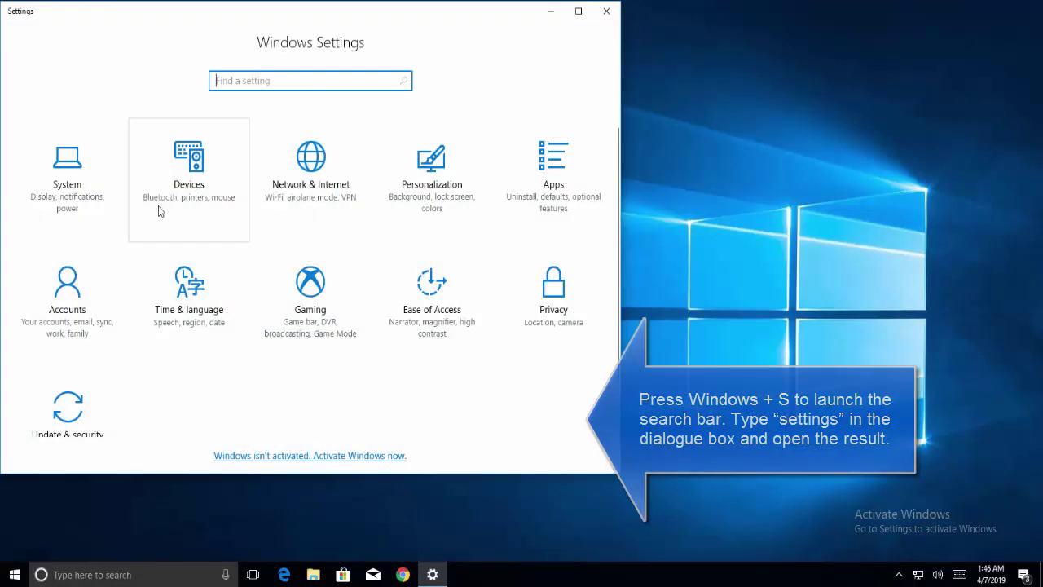
pyautogui.click(167, 302)
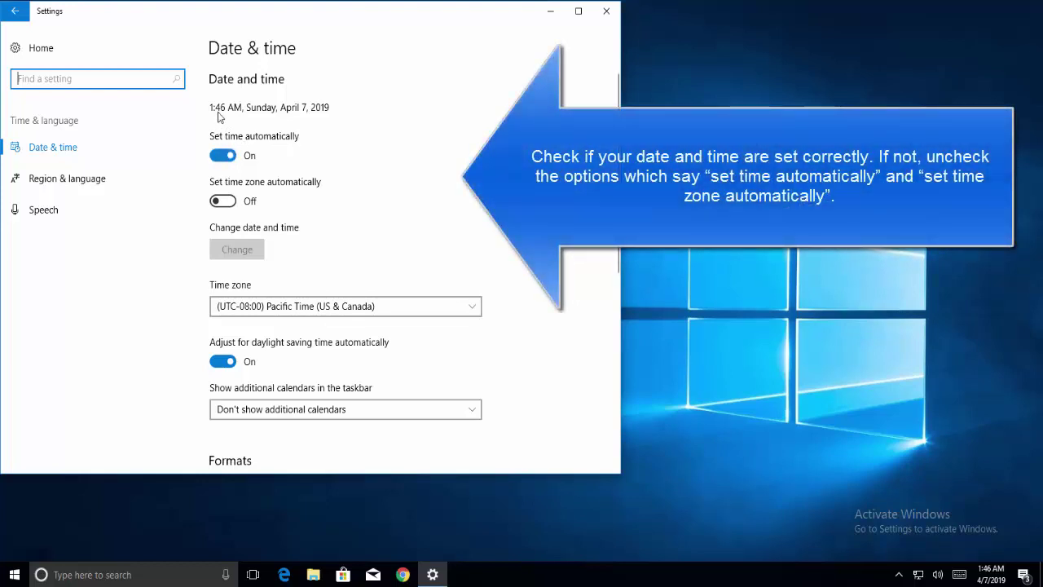
# Turn off Set time automatically and check the manual date and time options without changing them, closing Settings when done.
pyautogui.click(229, 160)
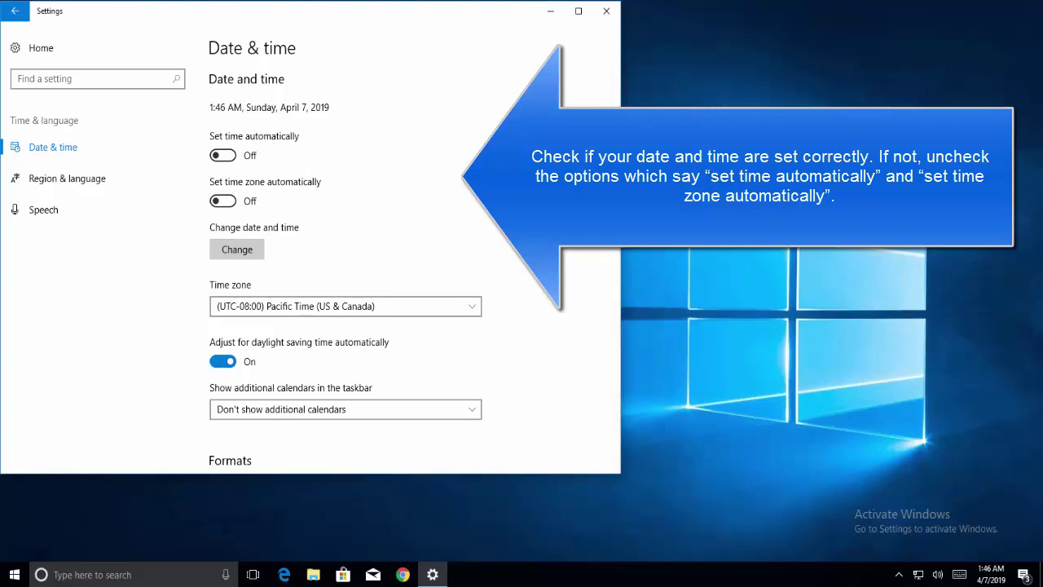
pyautogui.click(249, 249)
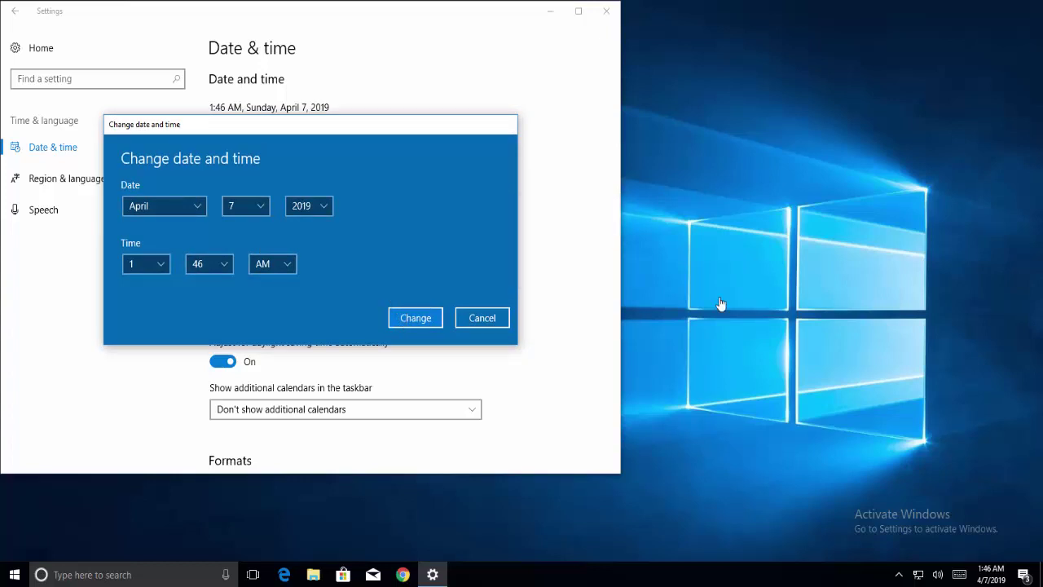
pyautogui.click(469, 324)
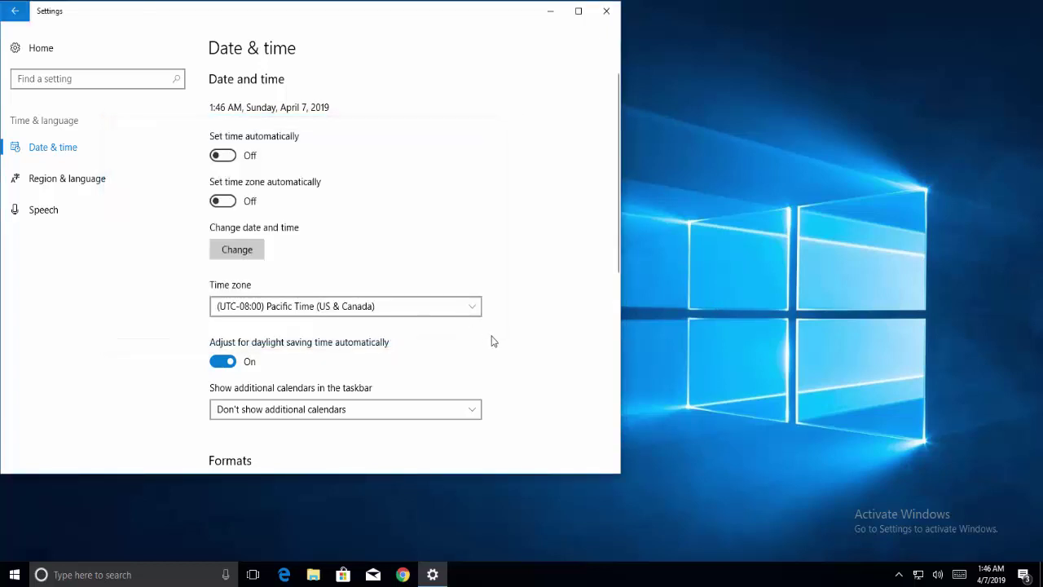
pyautogui.scroll(-5, 497, 341)
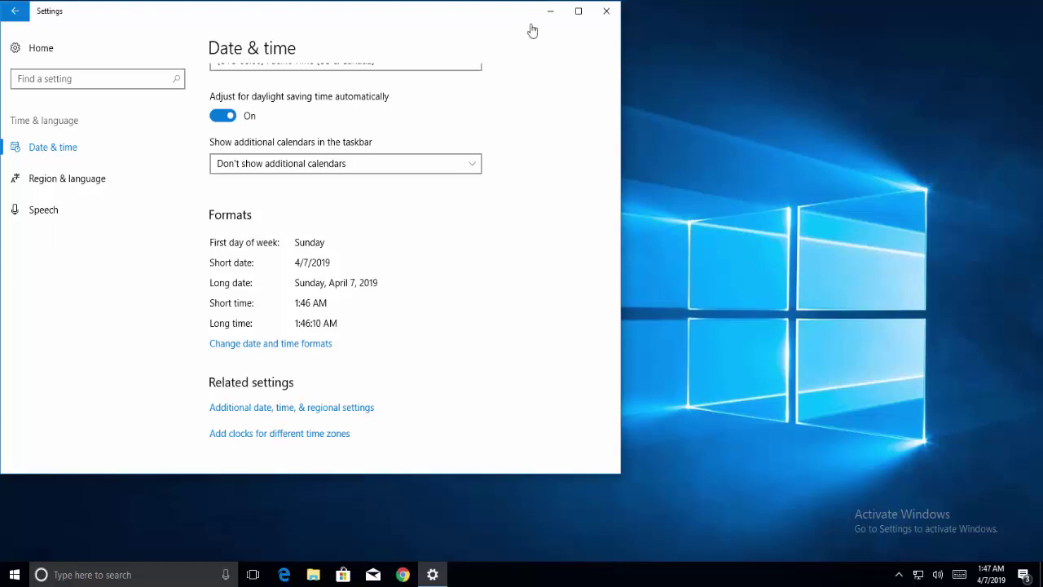
pyautogui.click(607, 11)
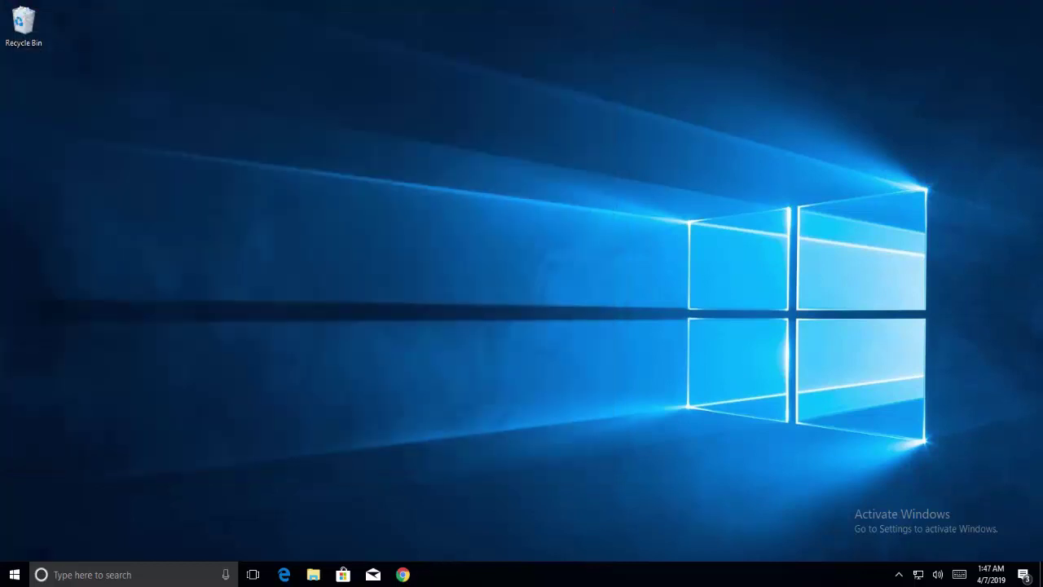